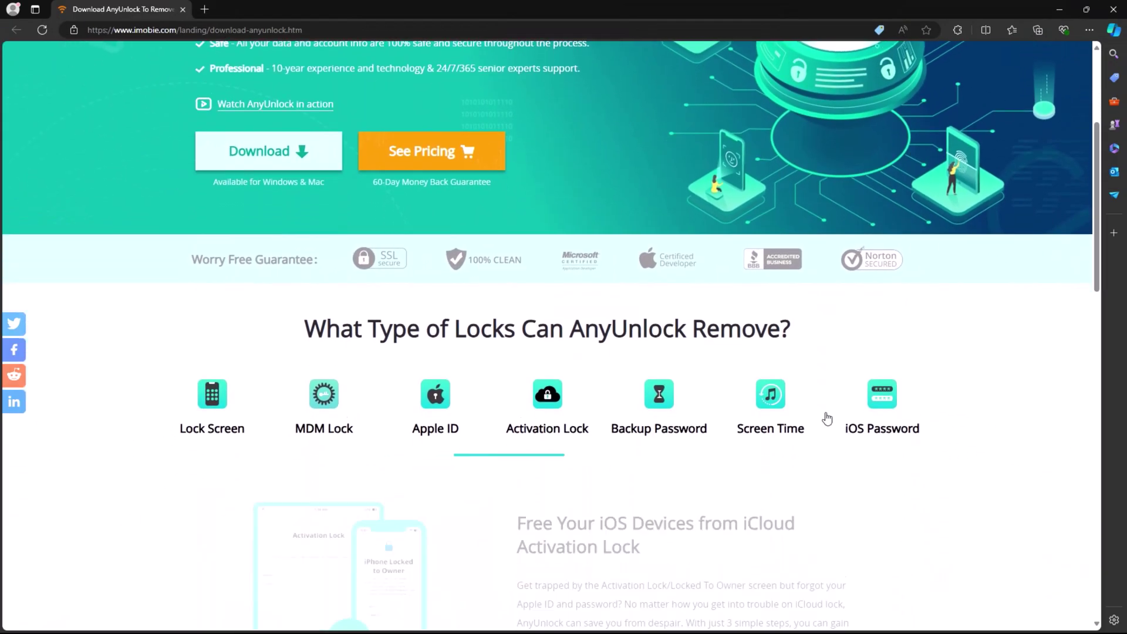
pyautogui.scroll(-1, 828, 417)
pyautogui.scroll(-1, 827, 416)
pyautogui.scroll(-1, 829, 414)
pyautogui.scroll(-1, 832, 411)
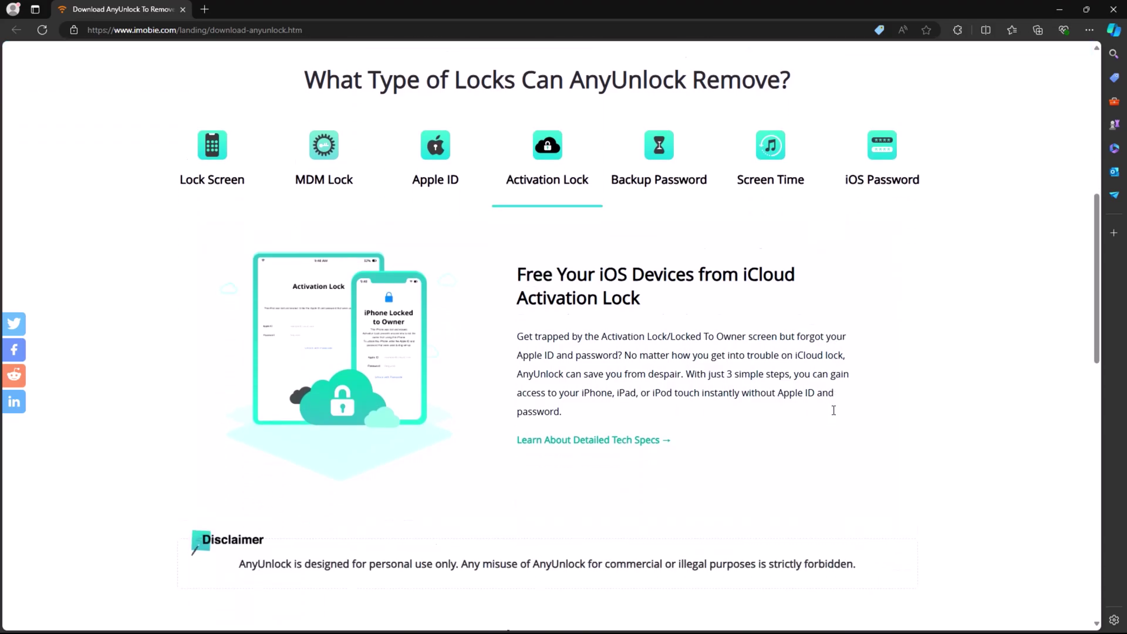
pyautogui.scroll(-2, 833, 411)
pyautogui.scroll(-2, 833, 411)
pyautogui.scroll(-2, 833, 410)
pyautogui.scroll(-3, 834, 411)
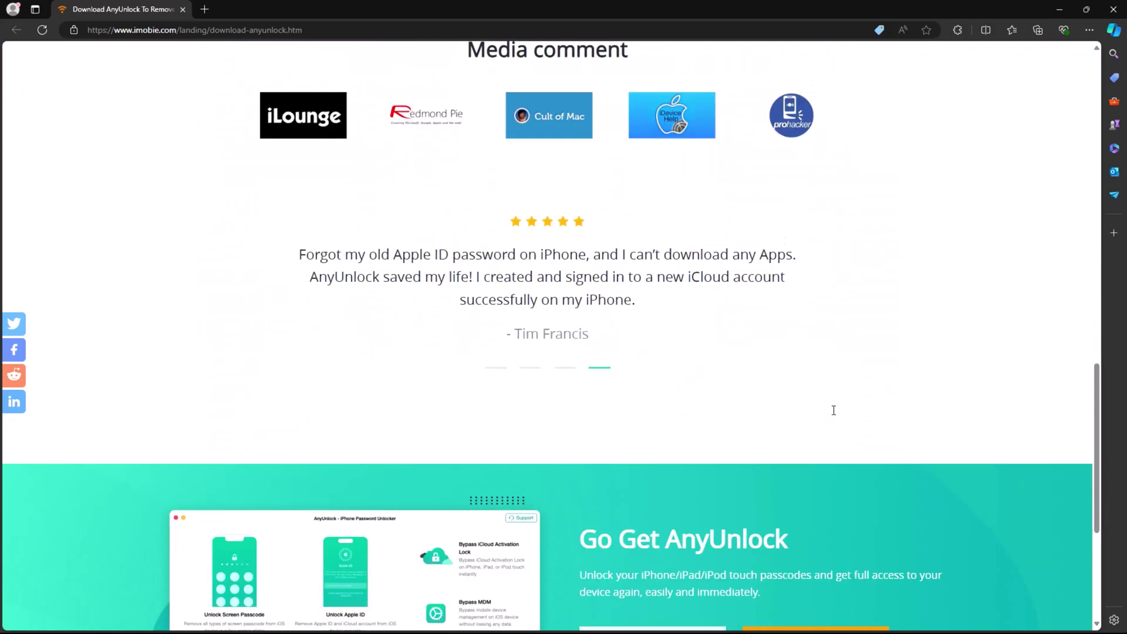
pyautogui.scroll(-3, 833, 410)
pyautogui.scroll(-1, 833, 410)
pyautogui.scroll(2, 832, 410)
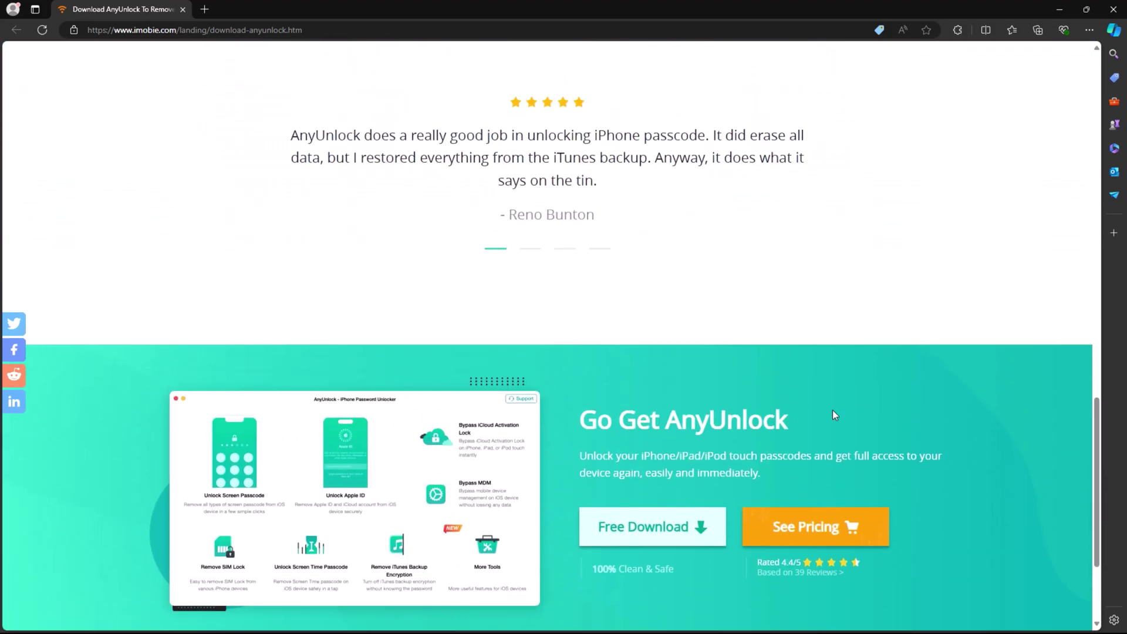
pyautogui.scroll(2, 833, 410)
pyautogui.scroll(2, 833, 410)
pyautogui.scroll(3, 832, 410)
pyautogui.scroll(2, 834, 412)
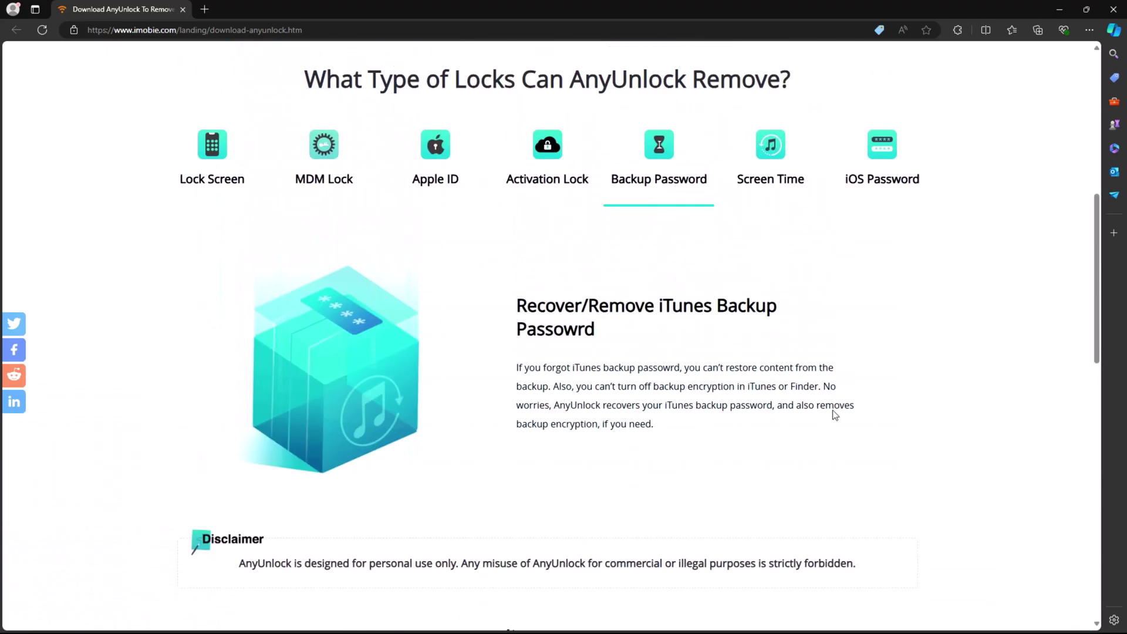
pyautogui.scroll(2, 833, 414)
pyautogui.scroll(3, 833, 410)
pyautogui.moveTo(262, 417); pyautogui.dragTo(327, 420)
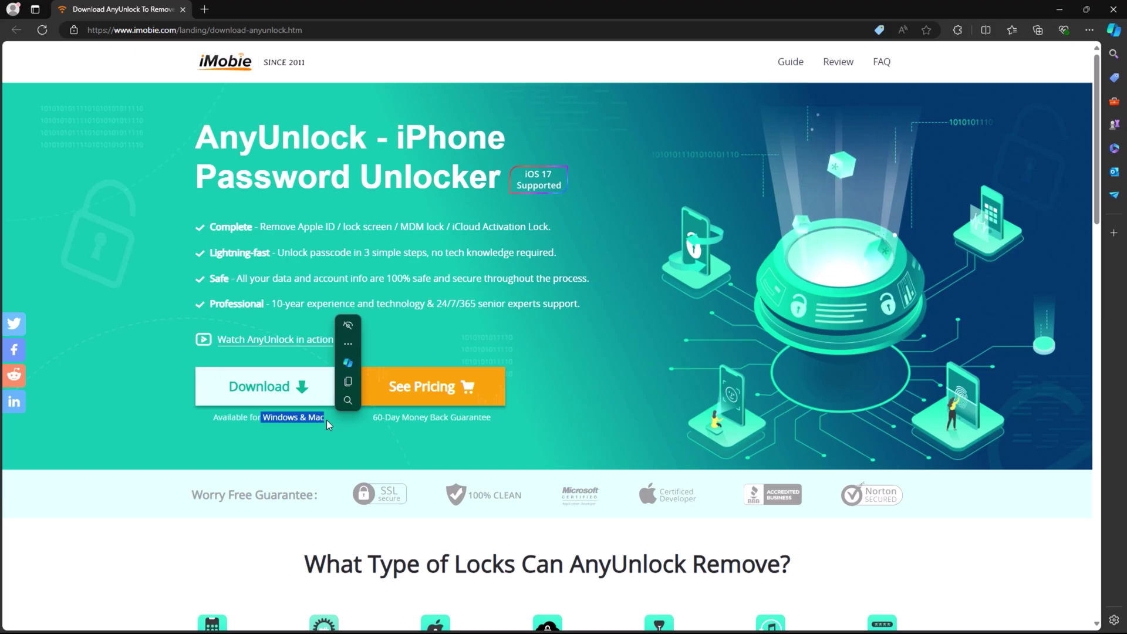
# - Download the AnyUnlock Windows installer via IDM, accepting the duplicate prompt, and hide the progress window
pyautogui.click(328, 420)
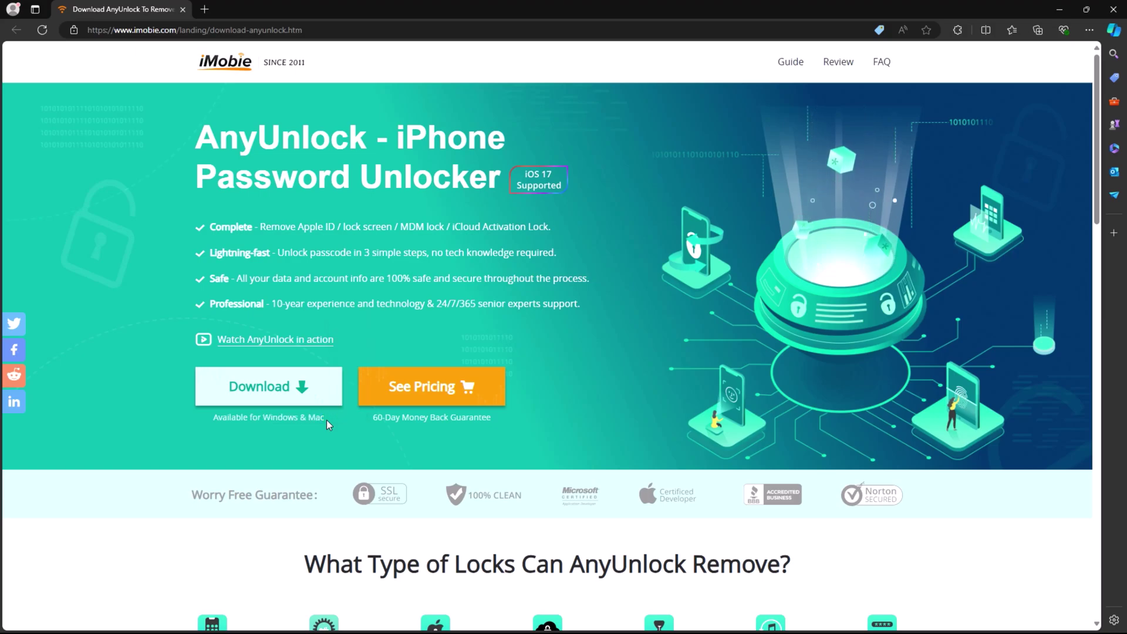
pyautogui.click(313, 387)
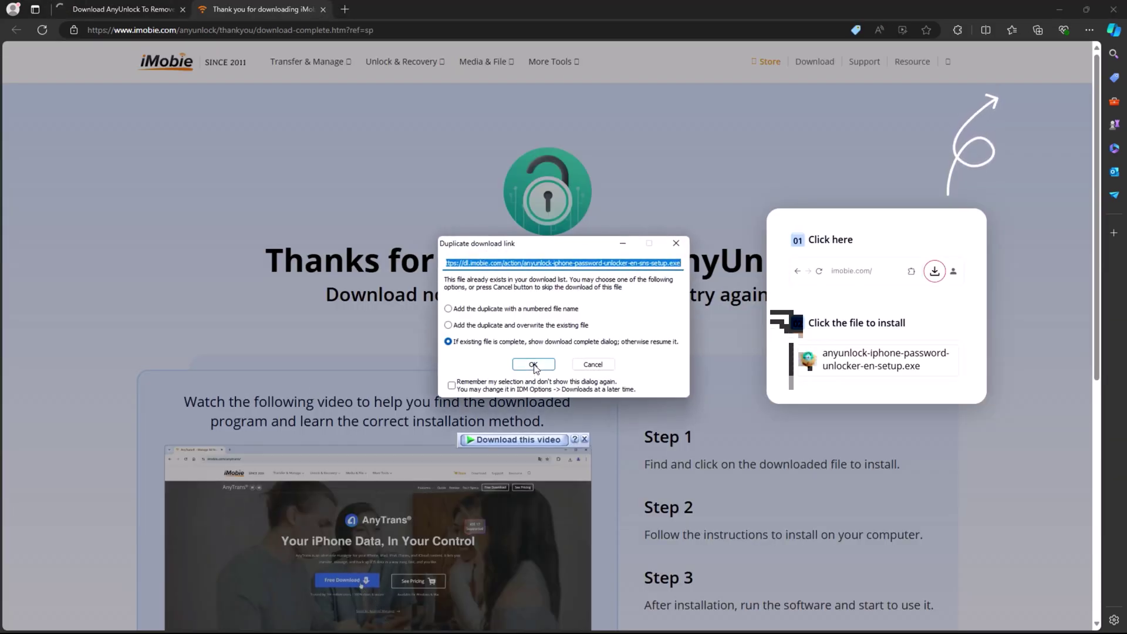
pyautogui.click(533, 364)
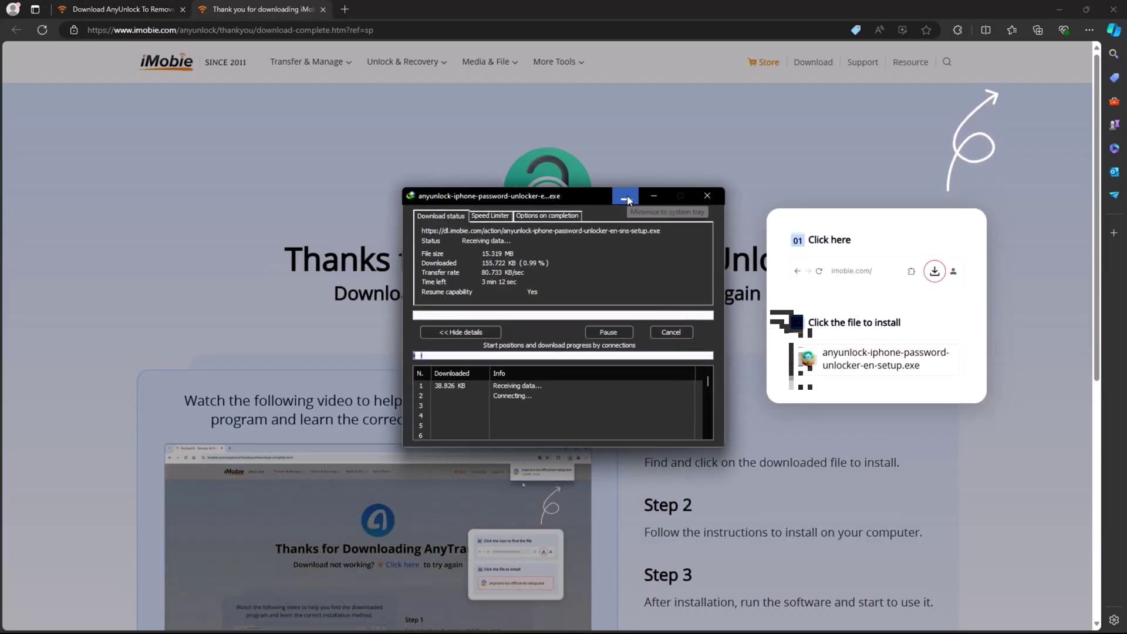
pyautogui.click(627, 197)
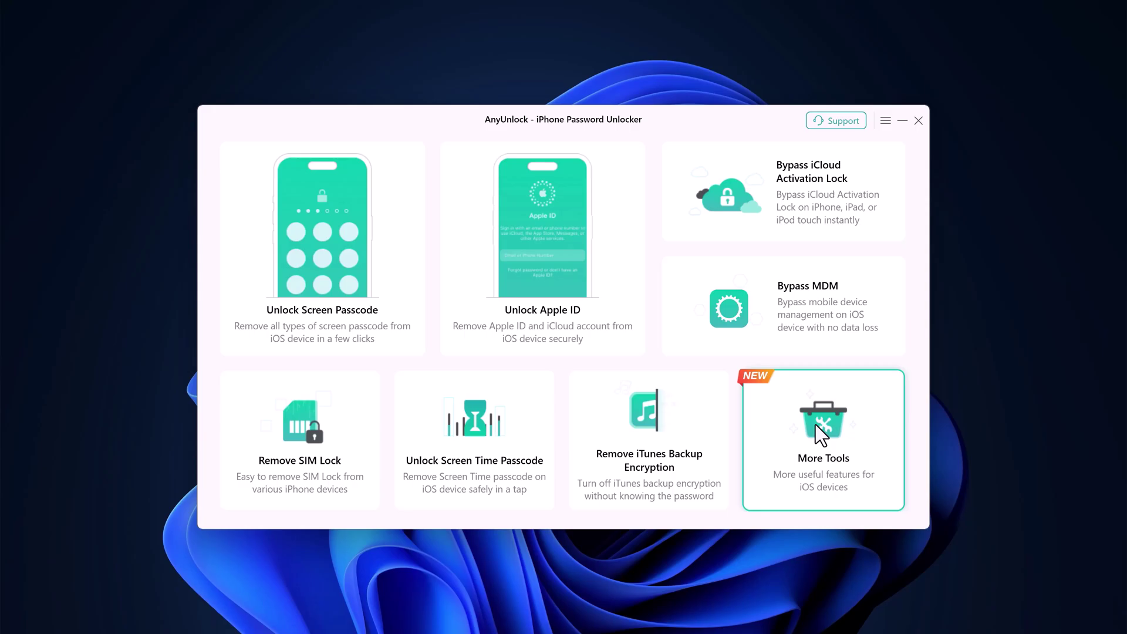
# - Start the Unlock Screen Passcode process with Start Now
pyautogui.click(343, 246)
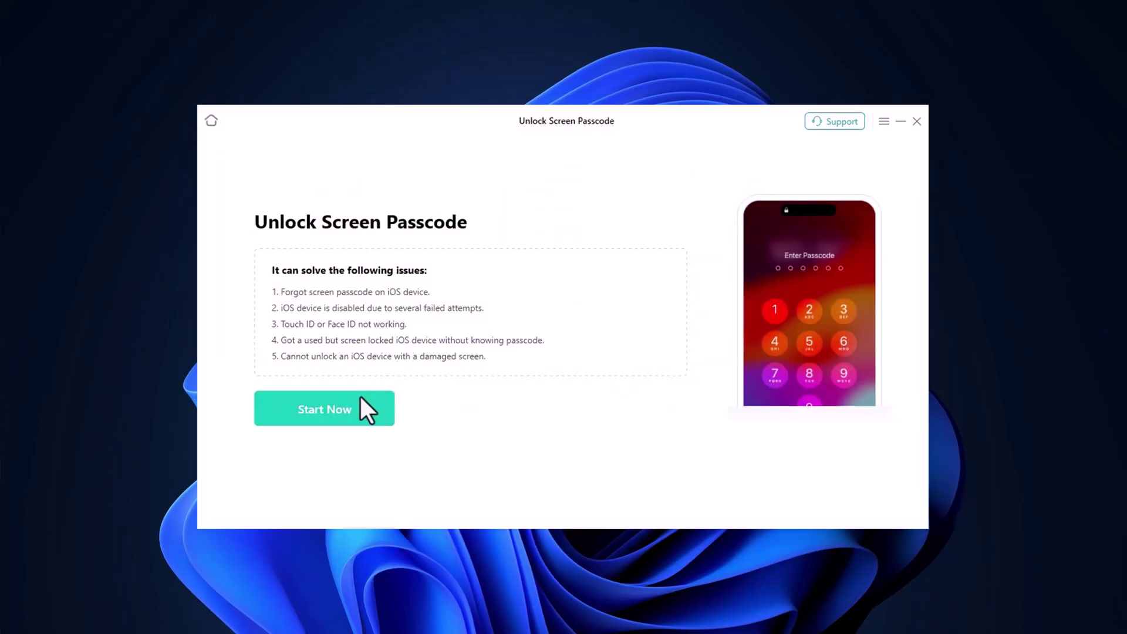
pyautogui.click(350, 408)
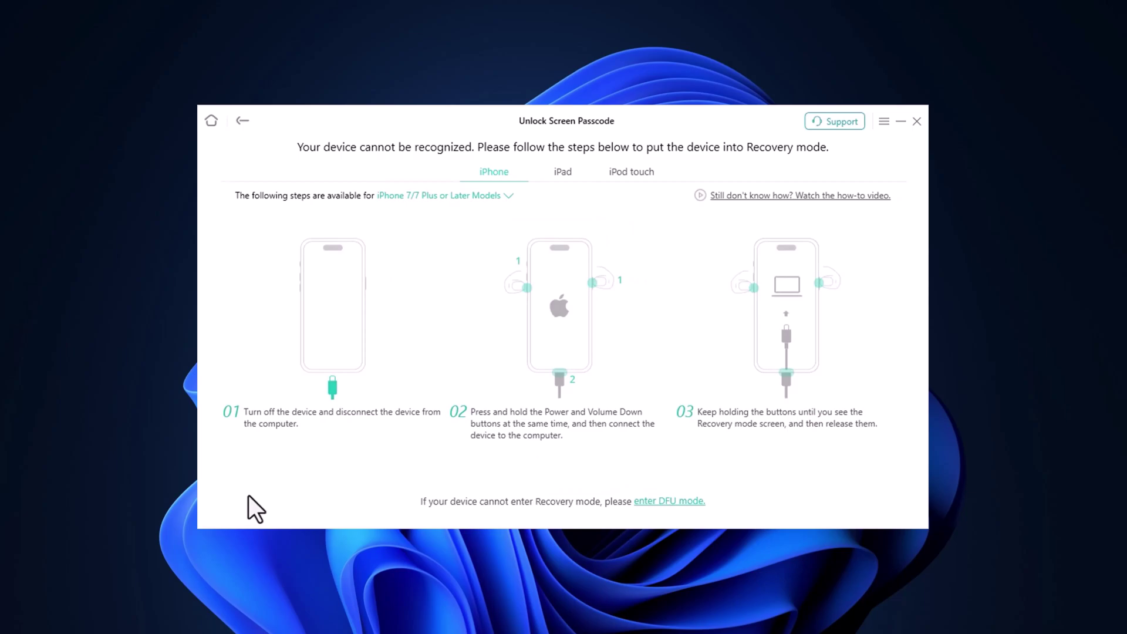
# - Browse the Recovery and DFU mode steps for iPhone, iPad and iPod touch, ending on iPhone Recovery mode
pyautogui.click(572, 172)
pyautogui.click(630, 173)
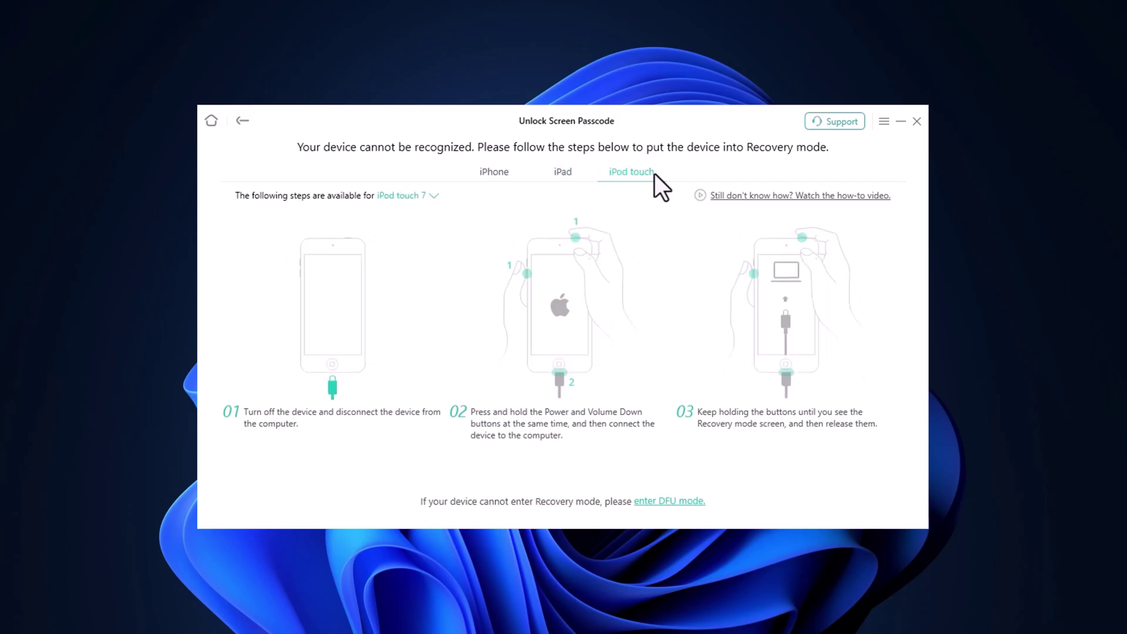
pyautogui.click(495, 175)
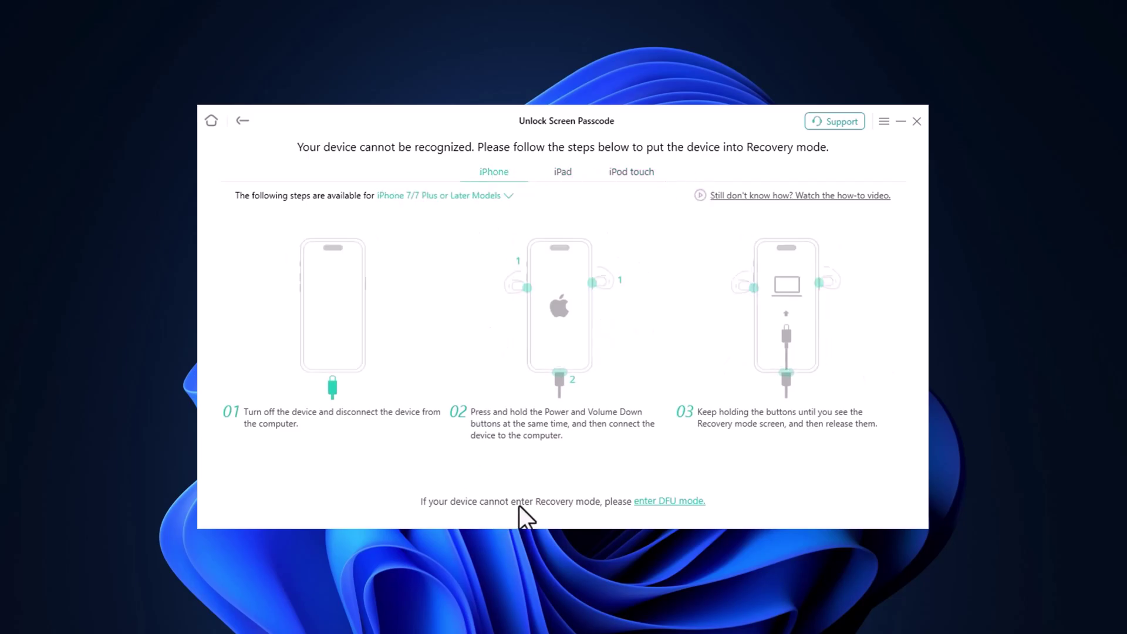
pyautogui.click(660, 504)
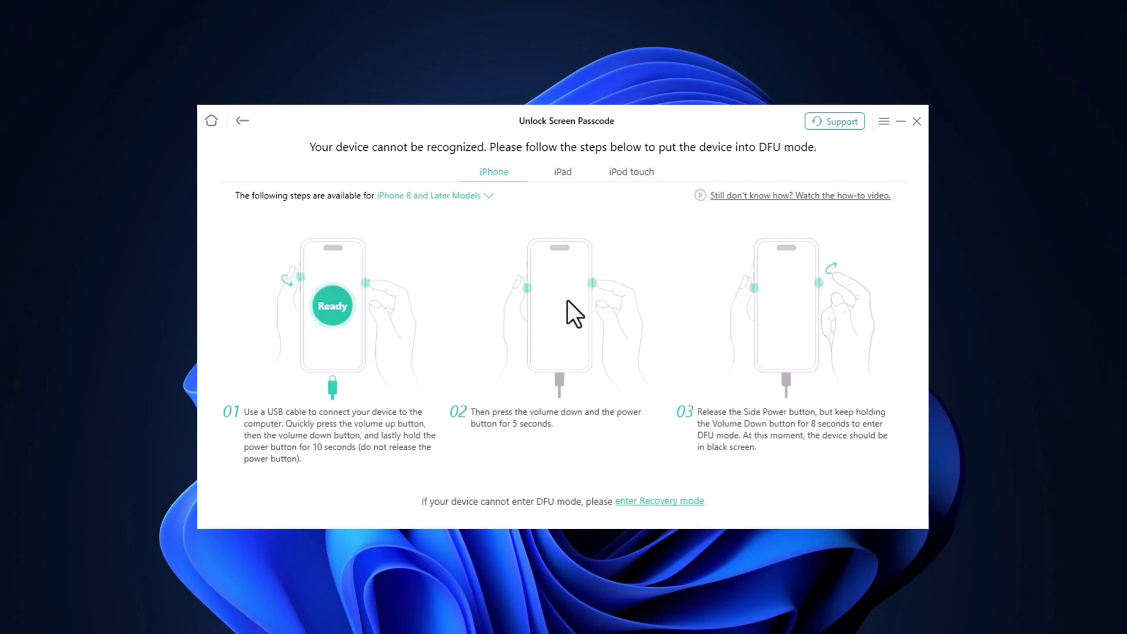
pyautogui.click(560, 171)
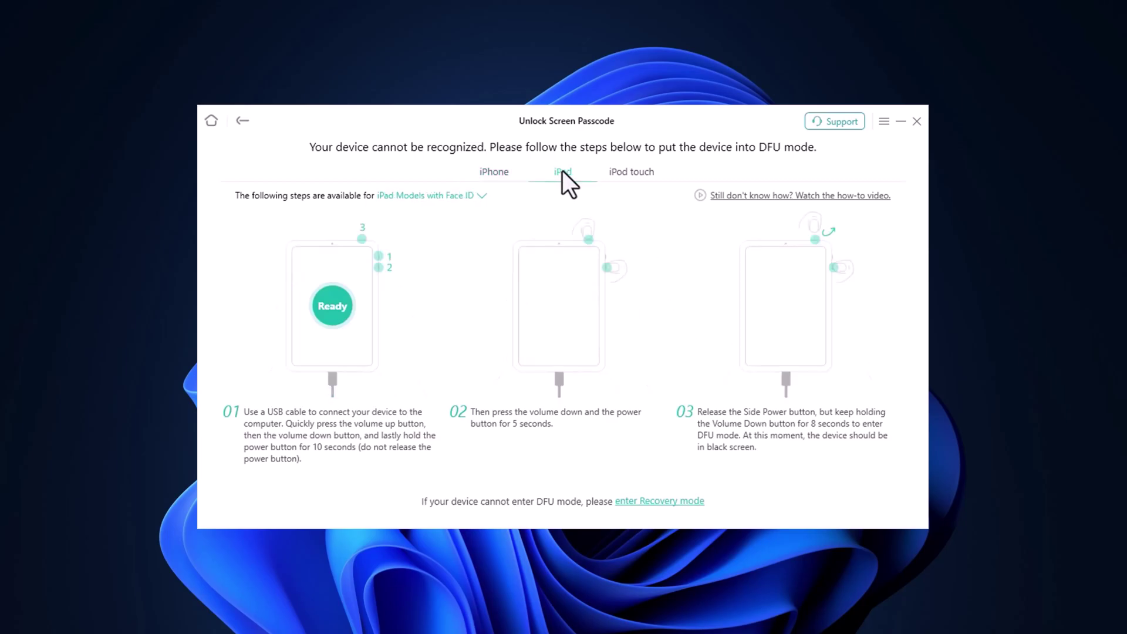
pyautogui.click(627, 178)
pyautogui.click(488, 174)
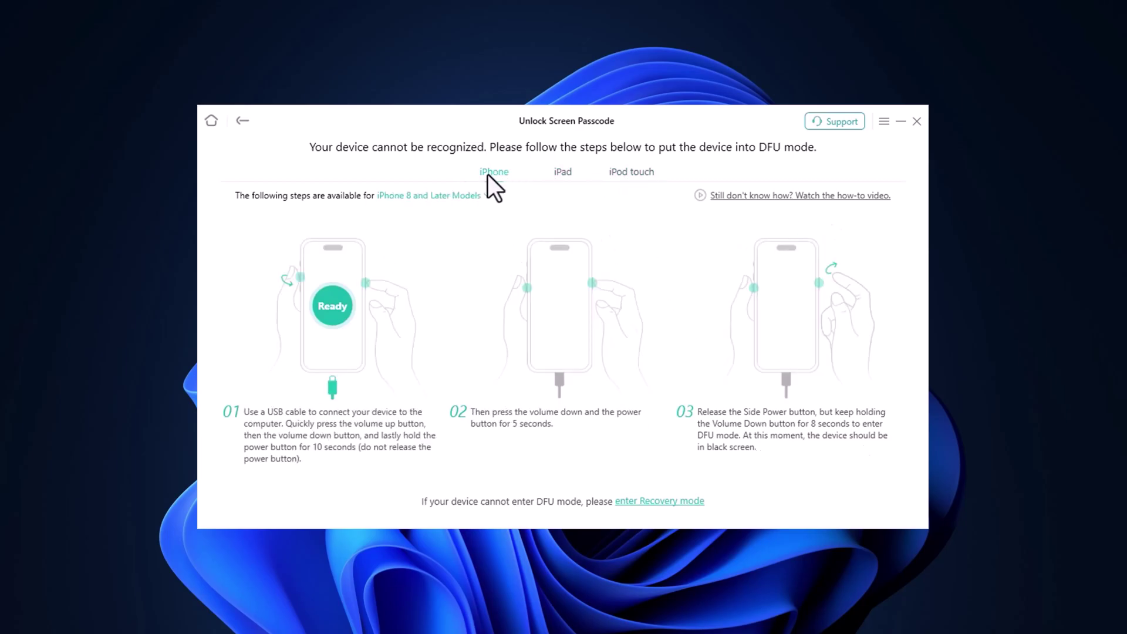
pyautogui.click(679, 500)
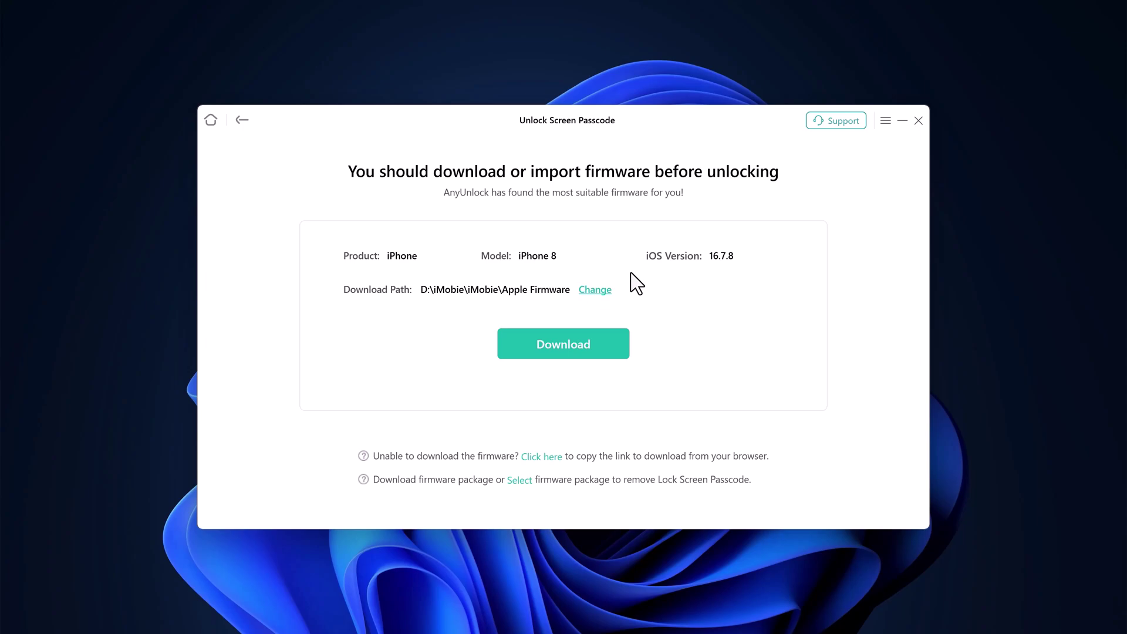
# - Download the suggested iPhone 8 iOS 16.7.8 firmware until 'Download Complete' appears
pyautogui.click(572, 347)
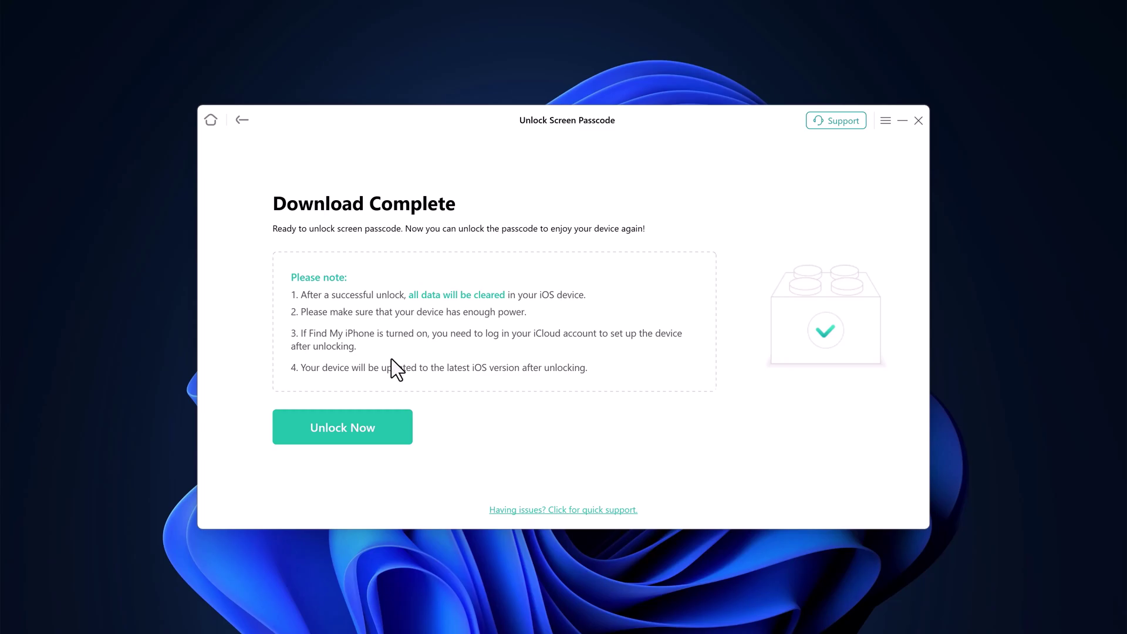
# - Run Unlock Now to remove the screen passcode, beginning firmware extraction
pyautogui.click(394, 427)
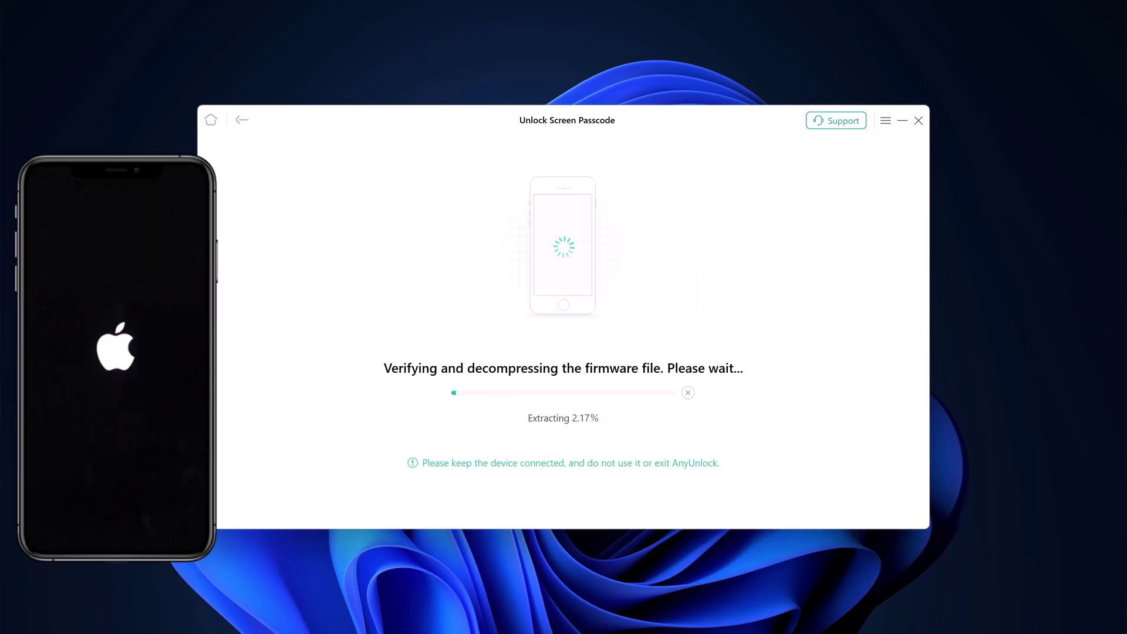